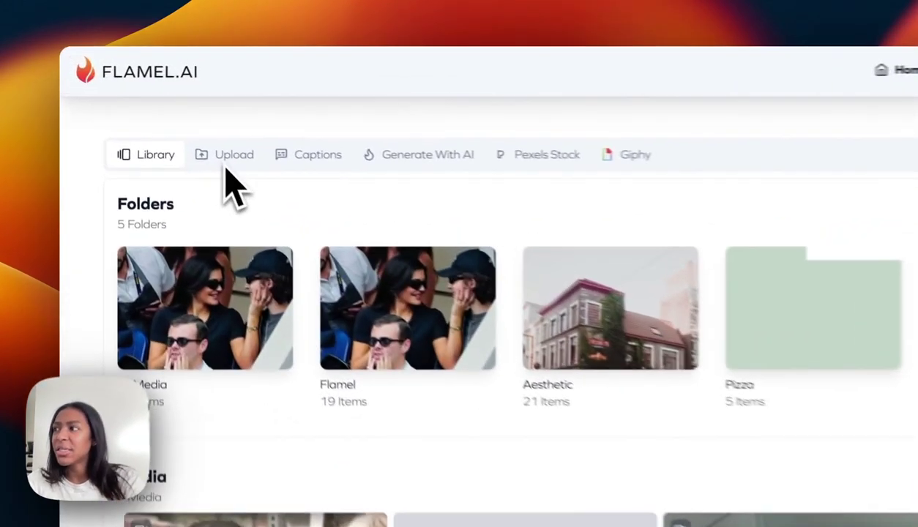
- Look through the upload area, Pexels stock images and Giphy GIFs as media sources, and return to the media library
{"action": "left_click", "coordinate": [150, 120]}
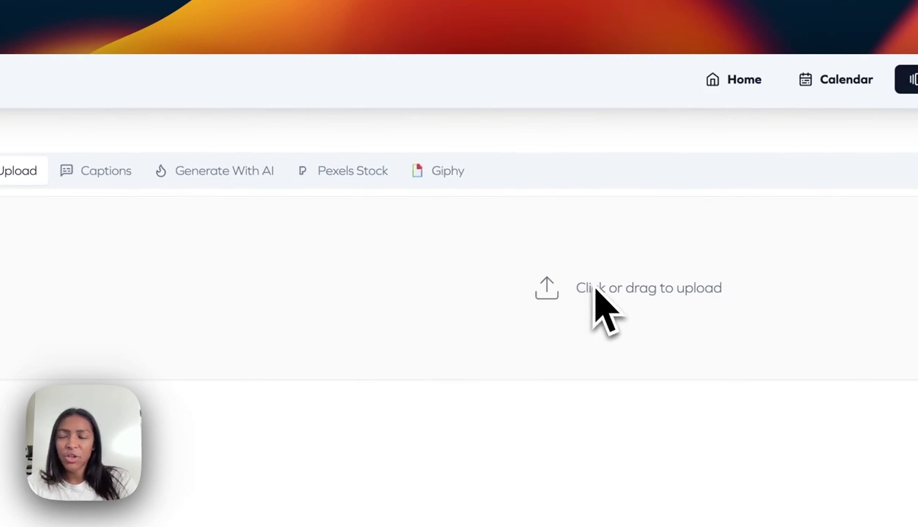
{"action": "left_click", "coordinate": [369, 173]}
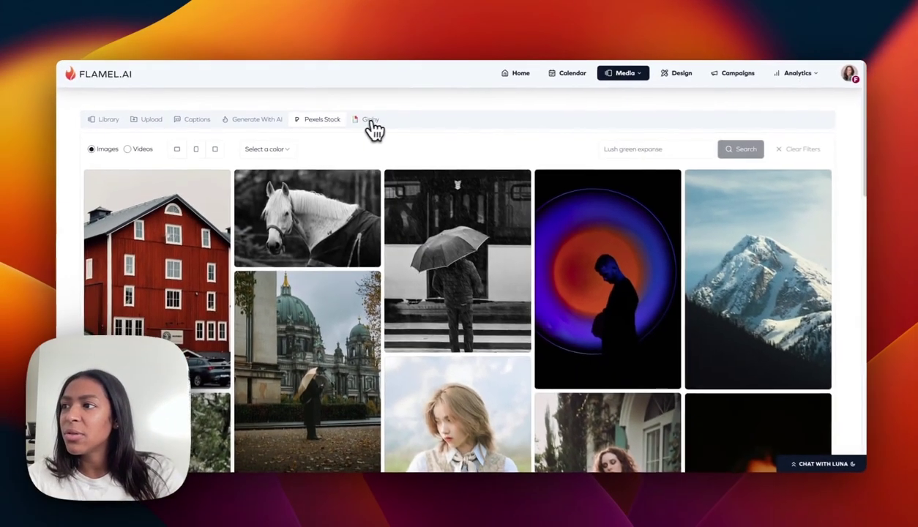
{"action": "left_click", "coordinate": [457, 171]}
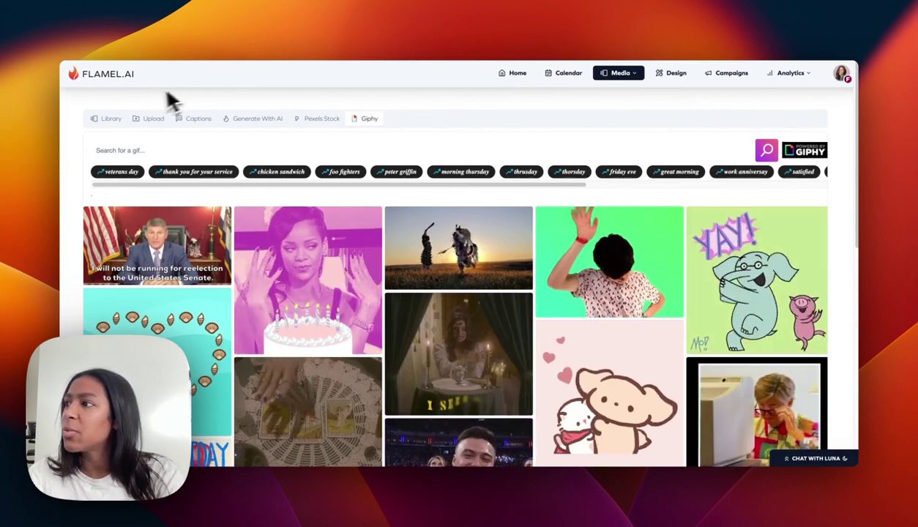
{"action": "left_click", "coordinate": [114, 118]}
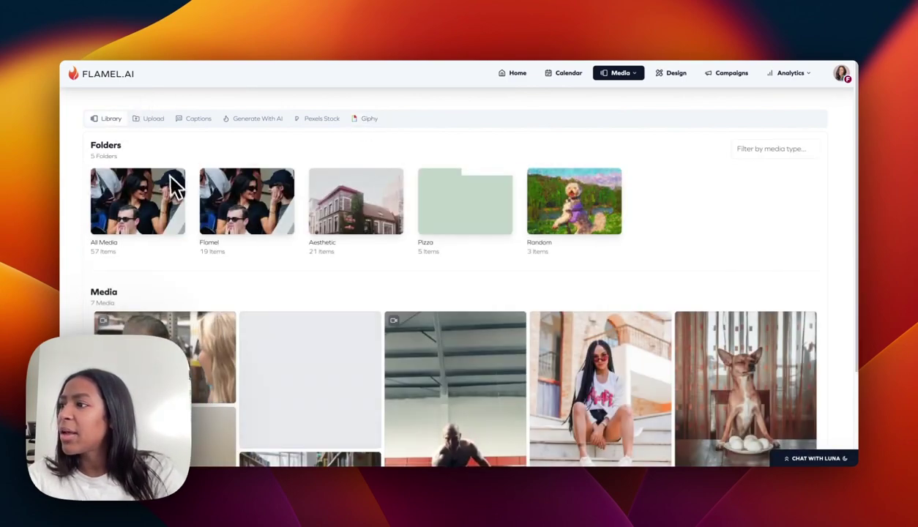
- Create a post from the first photo in the Flamel folder, the one of the people in sunglasses
{"action": "left_click", "coordinate": [233, 195]}
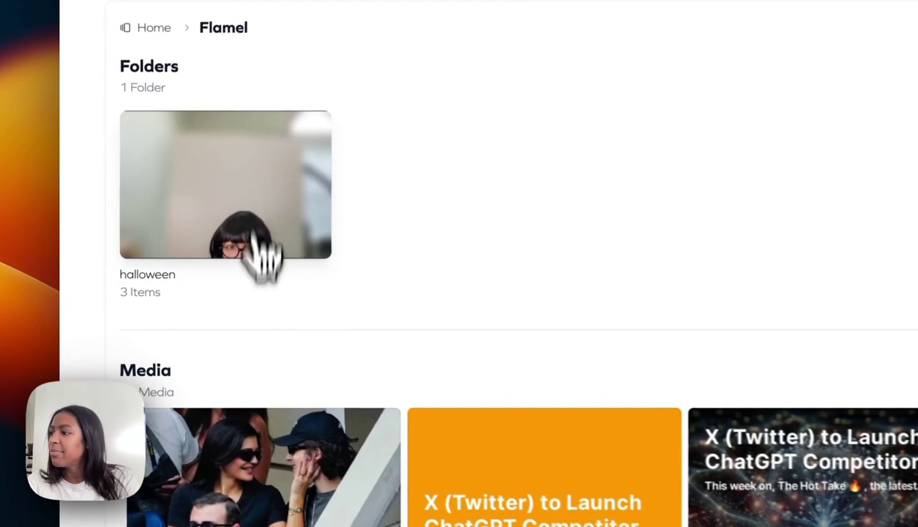
{"action": "scroll", "coordinate": [263, 264], "scroll_direction": "down", "scroll_amount": 3}
{"action": "mouse_move", "coordinate": [262, 389]}
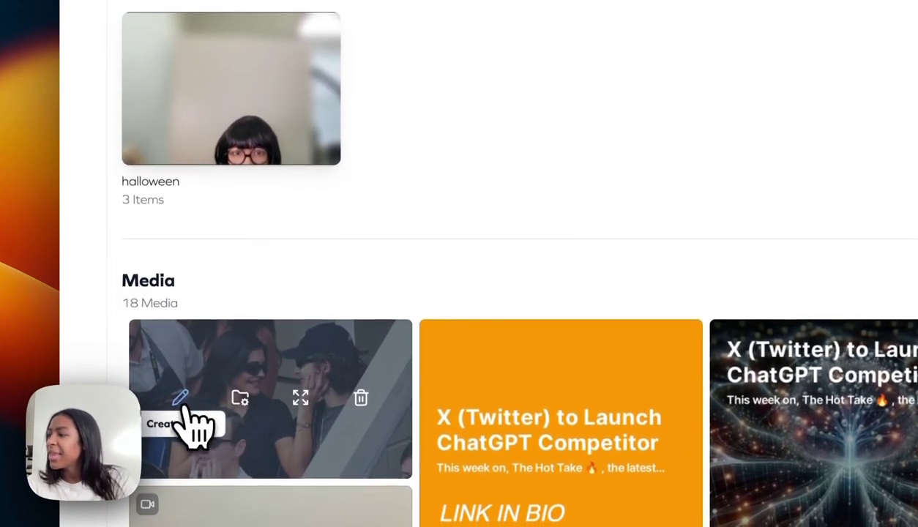
{"action": "left_click", "coordinate": [197, 424]}
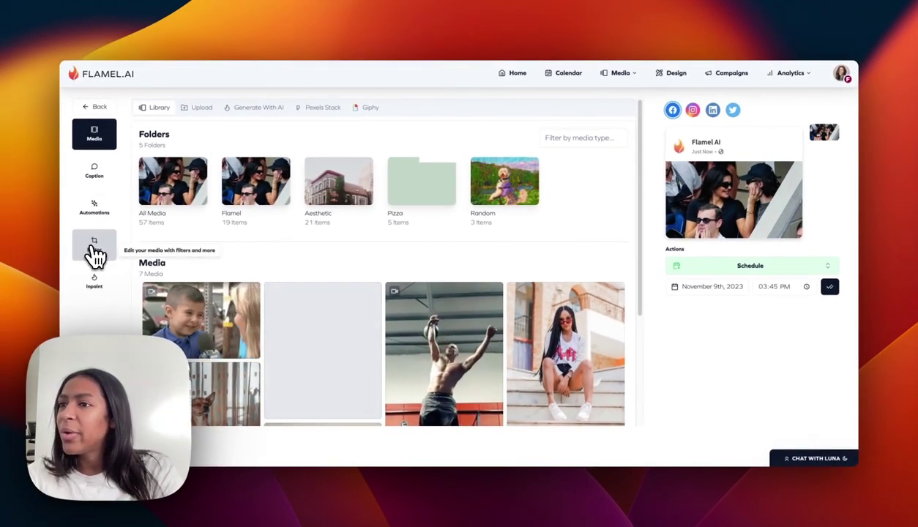
- Crop the post's photo to the Instagram Square shape, shift the picture slightly sideways within the crop frame and apply it
{"action": "mouse_move", "coordinate": [696, 116]}
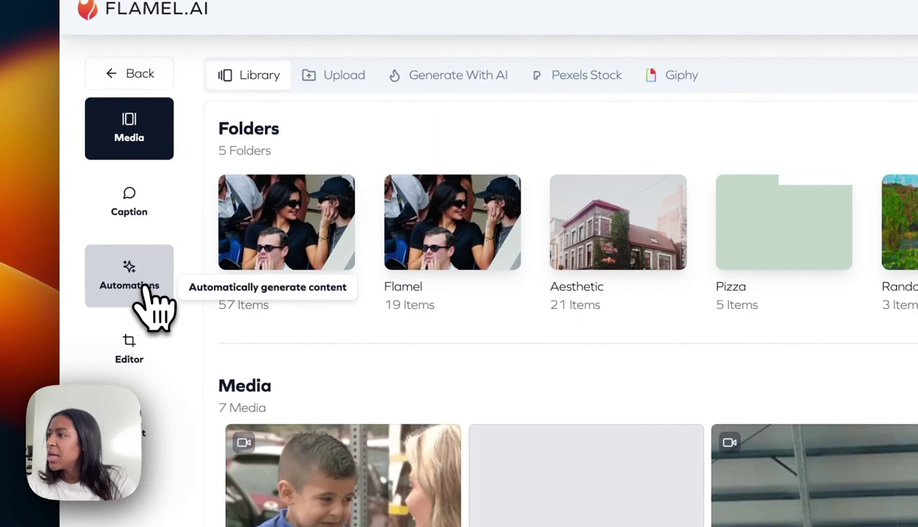
{"action": "left_click", "coordinate": [136, 349]}
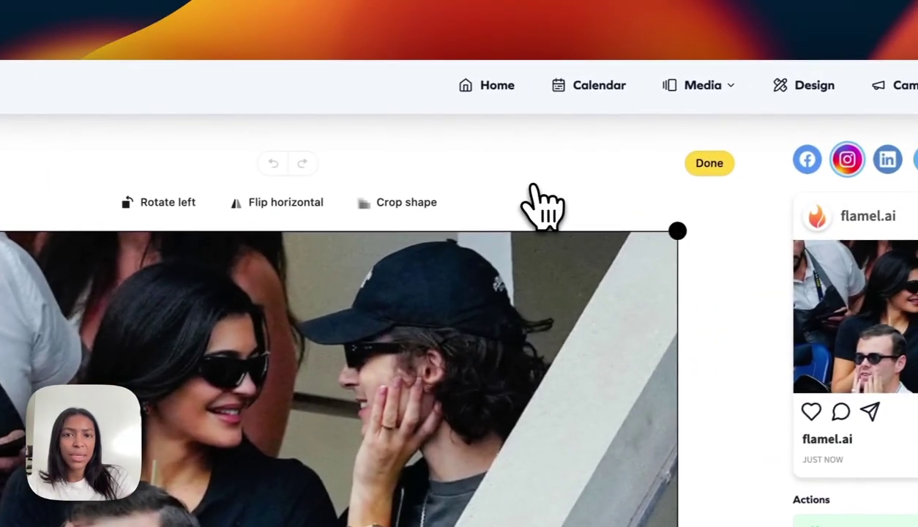
{"action": "left_click", "coordinate": [424, 205]}
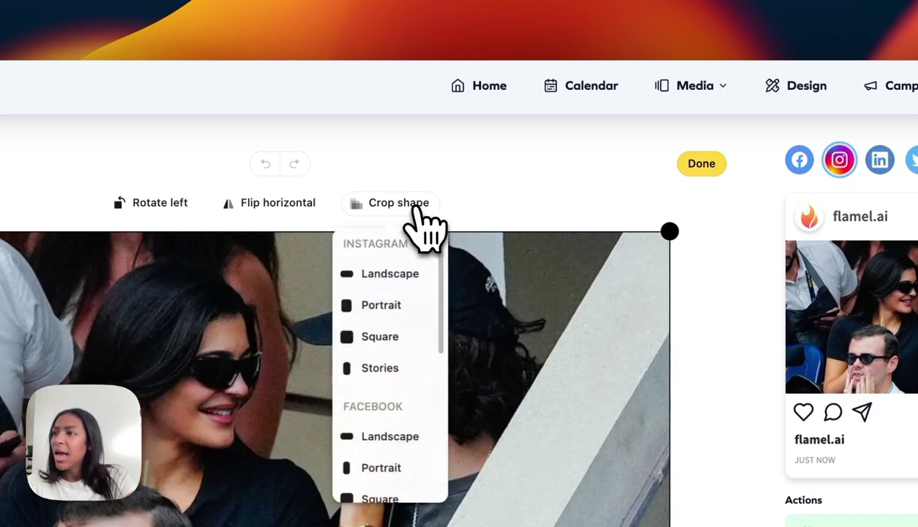
{"action": "left_click", "coordinate": [387, 341]}
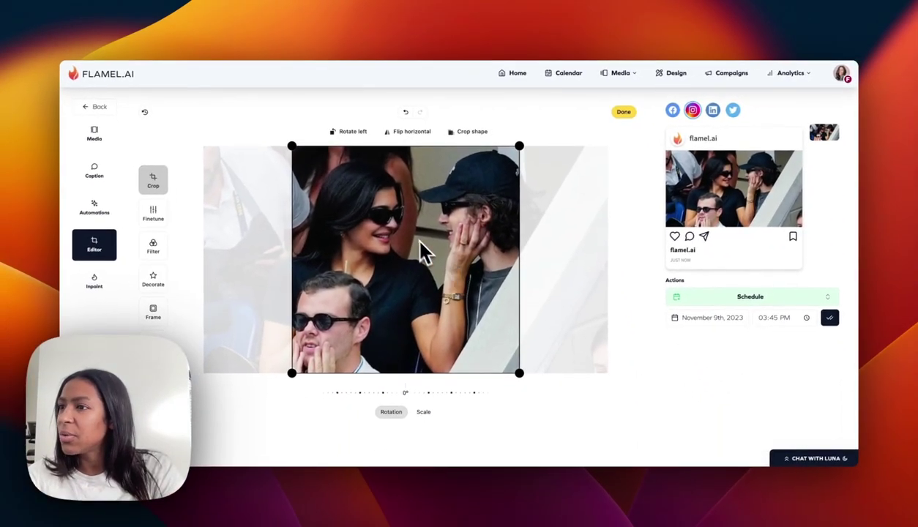
{"action": "left_click", "coordinate": [624, 114]}
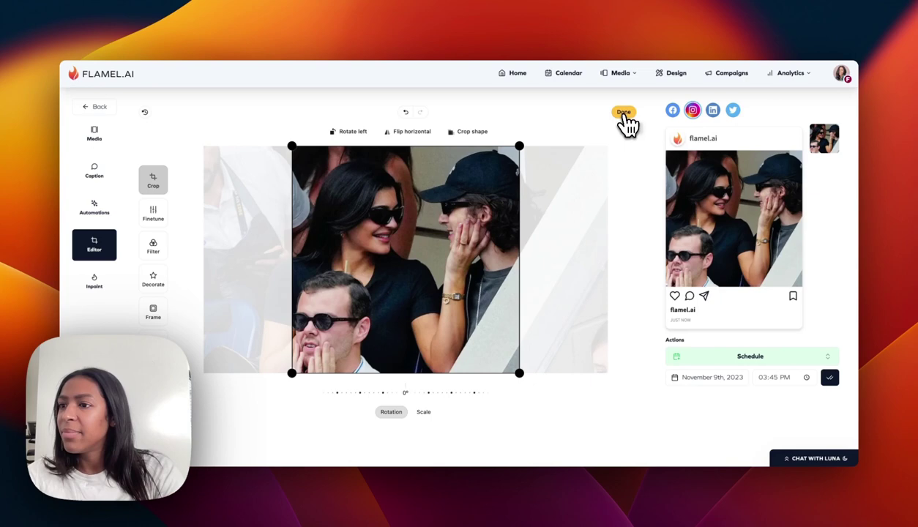
{"action": "left_click_drag", "start_coordinate": [353, 220], "coordinate": [369, 222]}
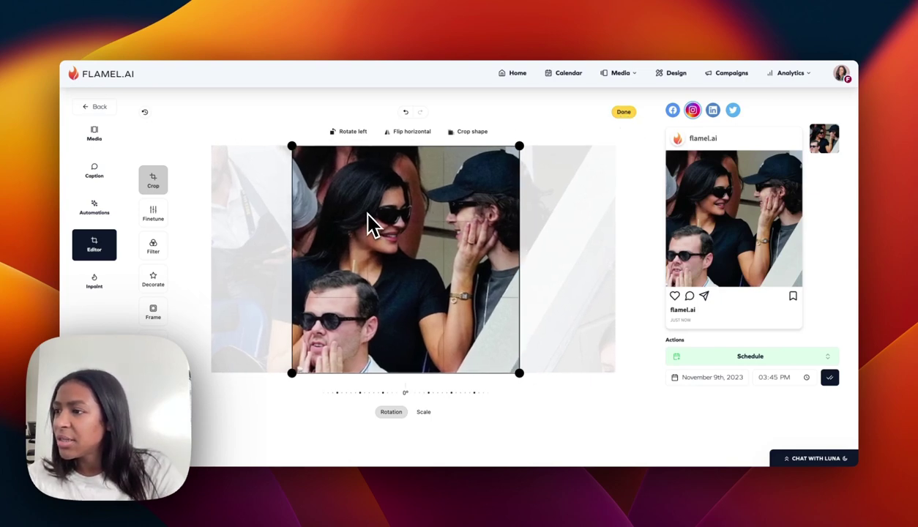
{"action": "left_click", "coordinate": [626, 114]}
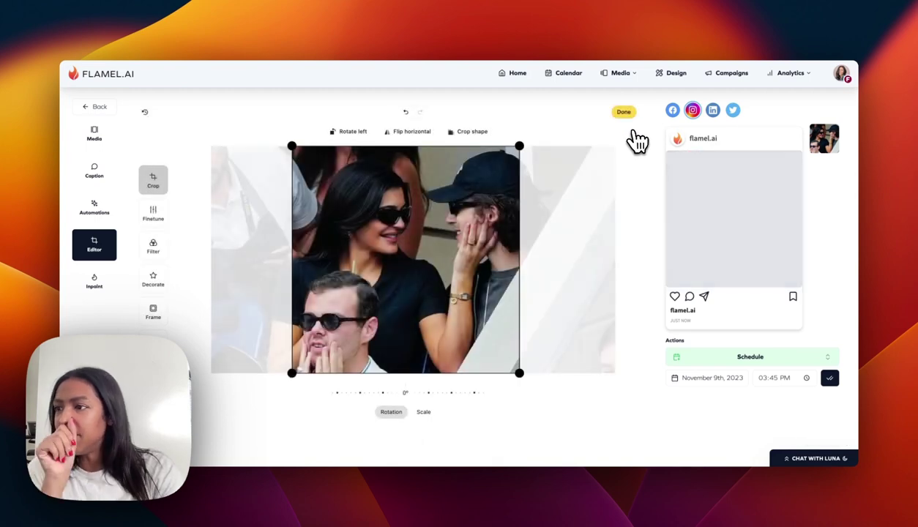
- Decorate the photo with a rectangle over the dark-haired woman's head and fill it white
{"action": "left_click", "coordinate": [156, 282]}
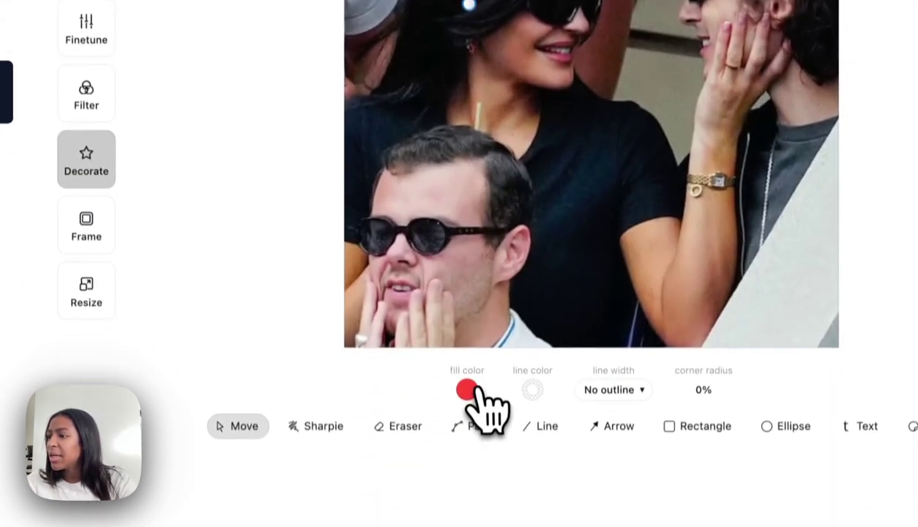
{"action": "left_click", "coordinate": [466, 372]}
{"action": "left_click", "coordinate": [402, 279]}
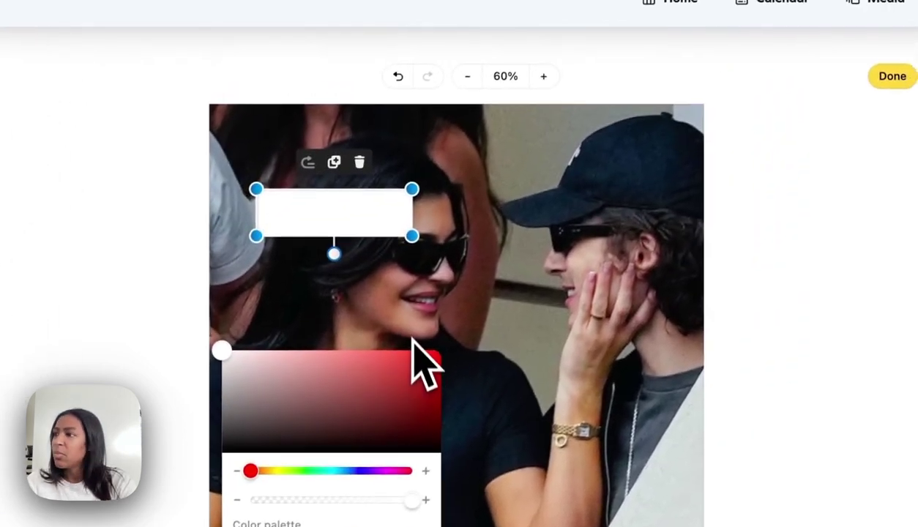
{"action": "left_click", "coordinate": [405, 338]}
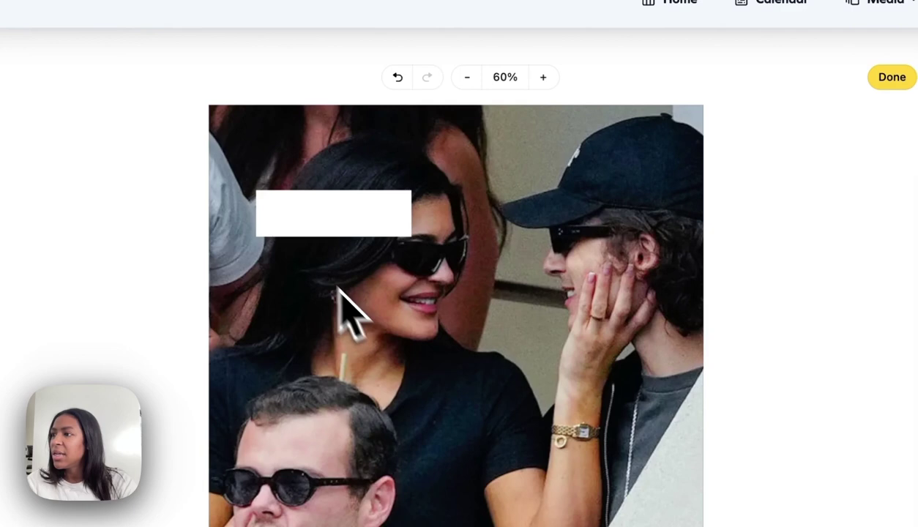
- Duplicate the white rectangle twice, placing one copy below the chin of the man in the cap and one beside the front man's chin
{"action": "left_click", "coordinate": [313, 224]}
{"action": "left_click", "coordinate": [333, 163]}
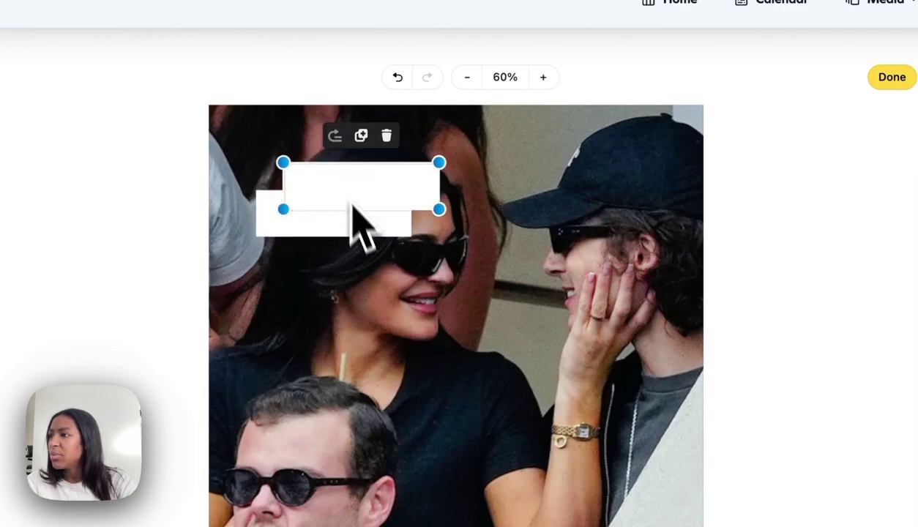
{"action": "left_click_drag", "start_coordinate": [346, 196], "coordinate": [604, 378]}
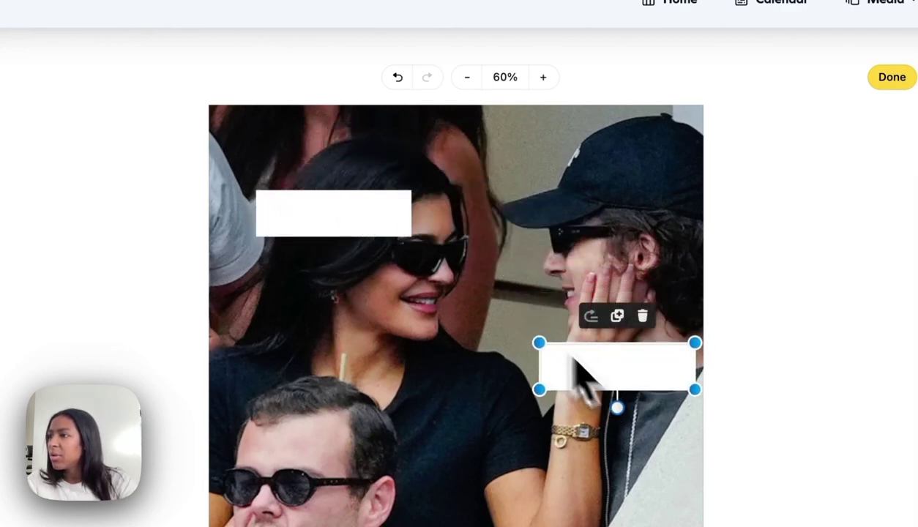
{"action": "left_click", "coordinate": [358, 228]}
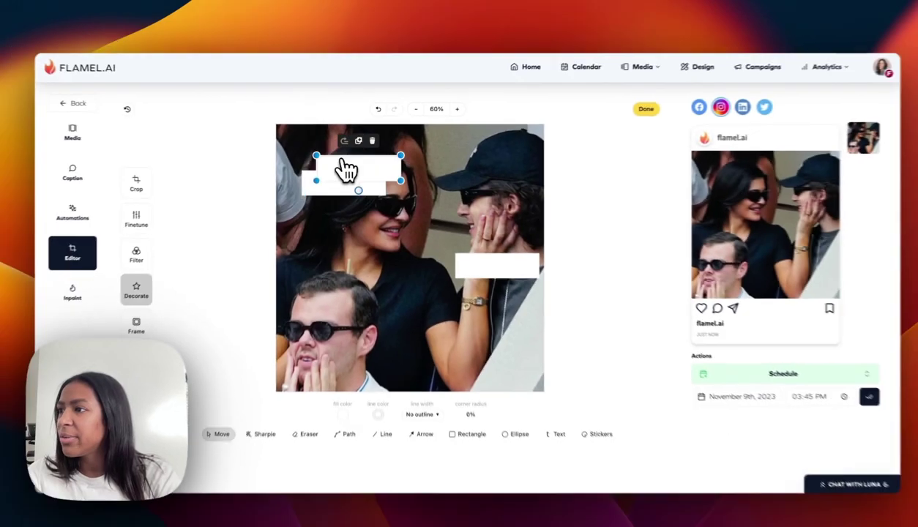
{"action": "left_click_drag", "start_coordinate": [346, 168], "coordinate": [382, 360]}
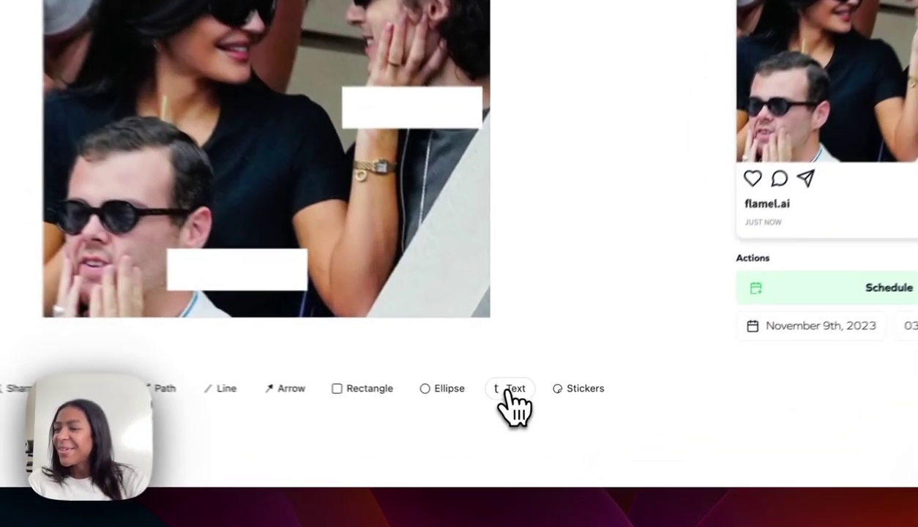
- Label the boxes, filled orange, "Client Approves Content", "Social Media Manager" and "*Next week content not approved*", and apply the decorations to the post
{"action": "left_click", "coordinate": [540, 412]}
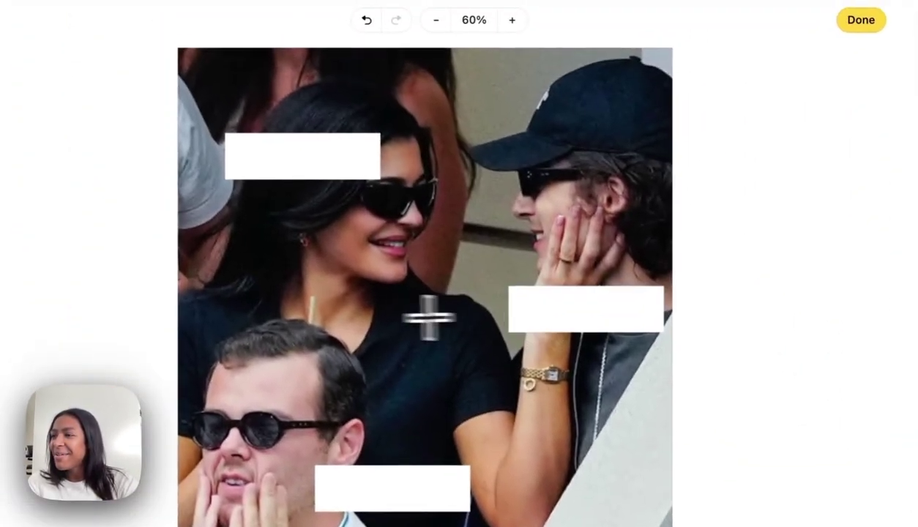
{"action": "left_click_drag", "start_coordinate": [471, 222], "coordinate": [597, 257]}
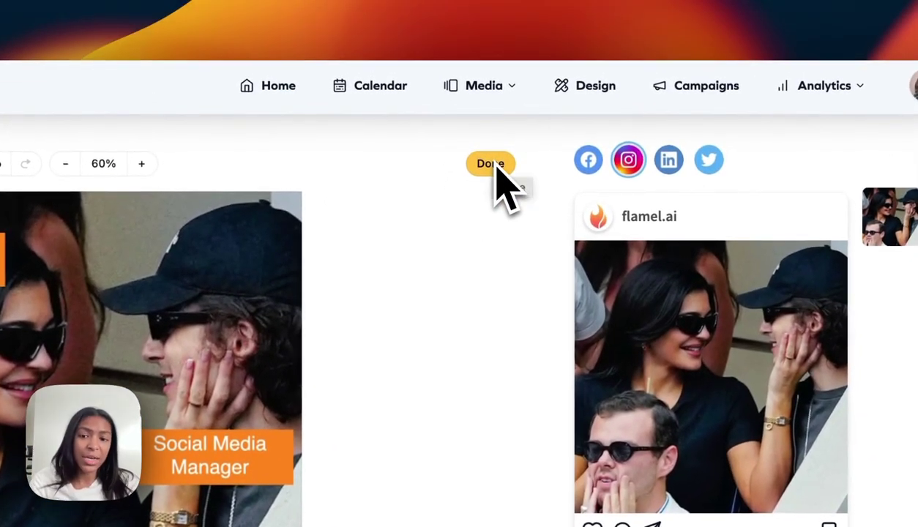
{"action": "left_click", "coordinate": [495, 170]}
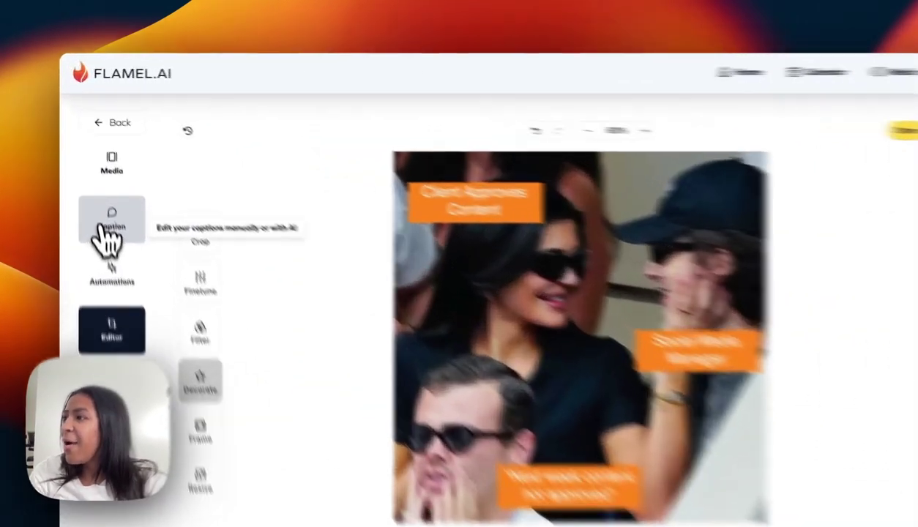
- Write the caption "POV when your client approves your content for the week. #FlamelAI #SocialMediaManager"
{"action": "left_click", "coordinate": [109, 223]}
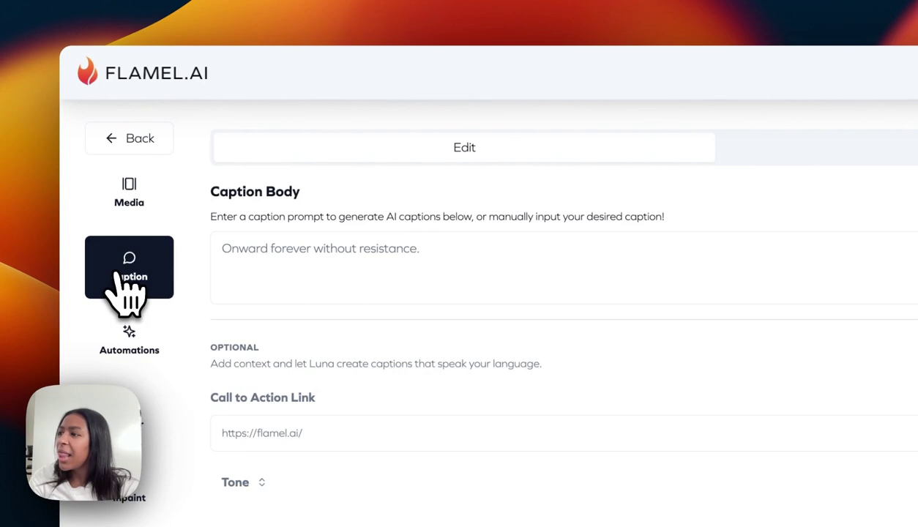
{"action": "left_click", "coordinate": [344, 275]}
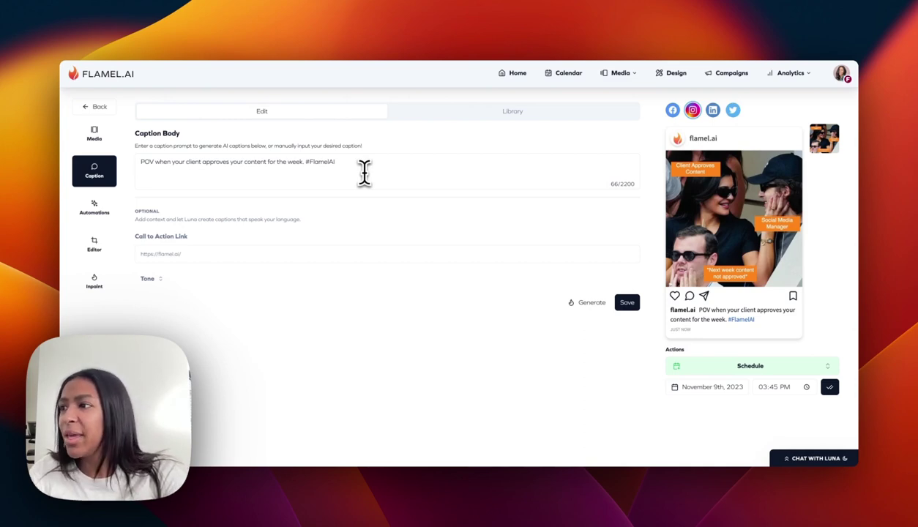
{"action": "triple_click", "coordinate": [363, 173]}
{"action": "left_click", "coordinate": [363, 173]}
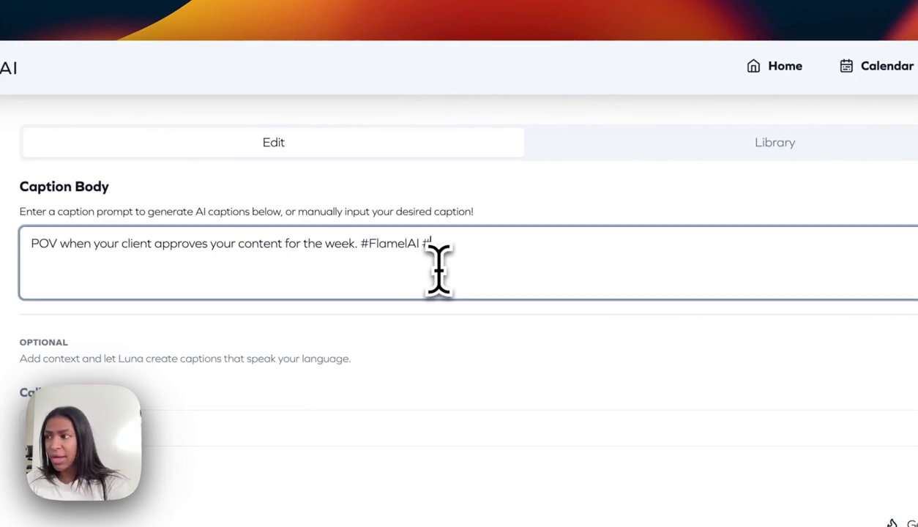
{"action": "type", "text": "#"}
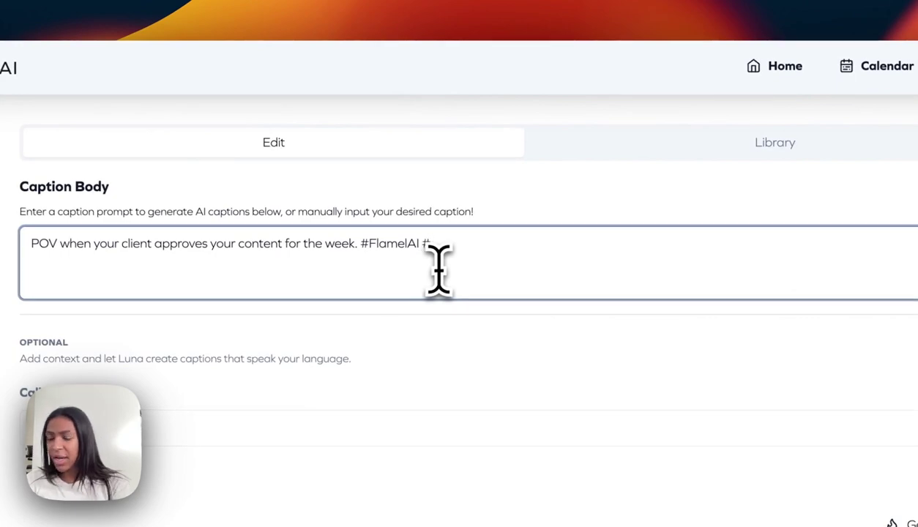
{"action": "type", "text": "SocialMediaManager"}
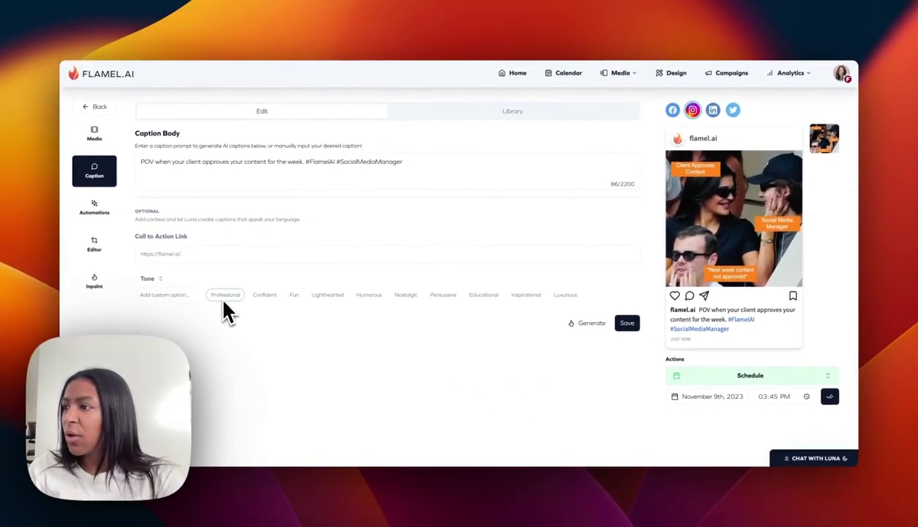
- Generate AI caption suggestions from the written caption in the Fun tone, and discard them
{"action": "left_click", "coordinate": [294, 295]}
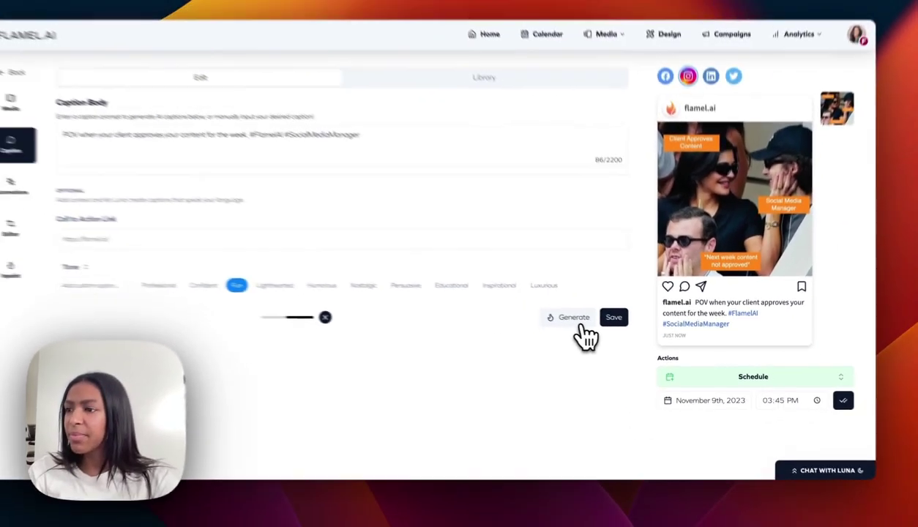
{"action": "left_click", "coordinate": [596, 328]}
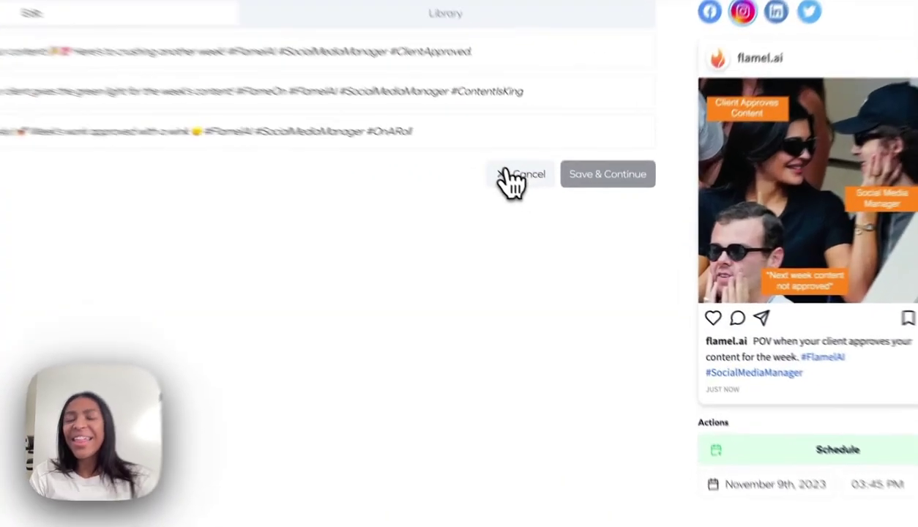
{"action": "left_click", "coordinate": [558, 208]}
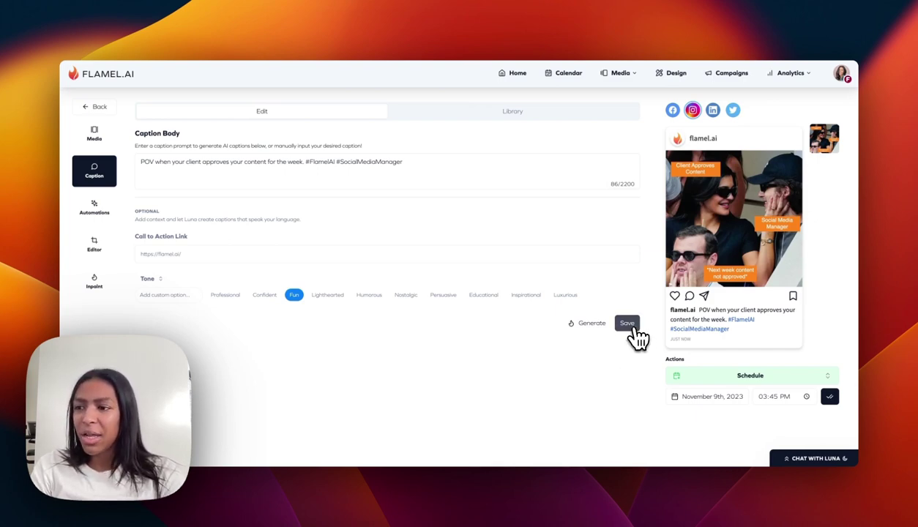
- Save the written caption and set the post's scheduled date to November 13th, 2023
{"action": "left_click", "coordinate": [631, 328]}
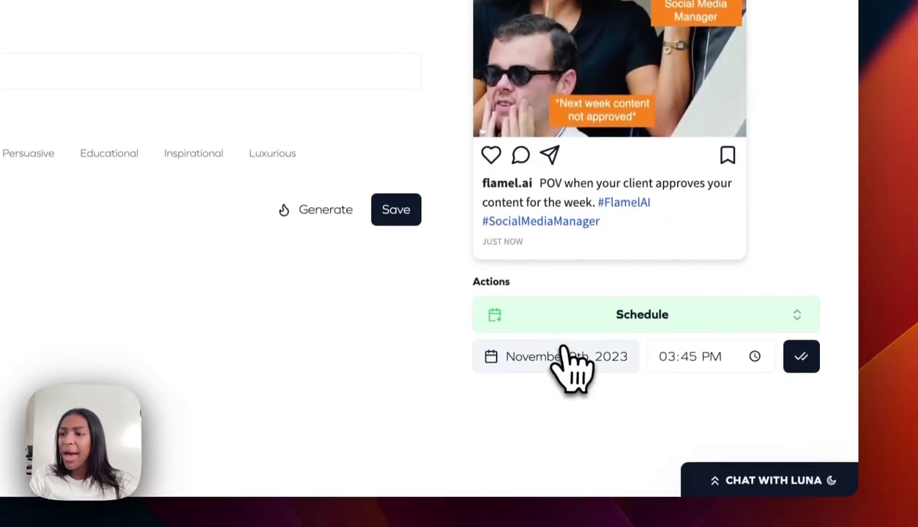
{"action": "left_click", "coordinate": [567, 356]}
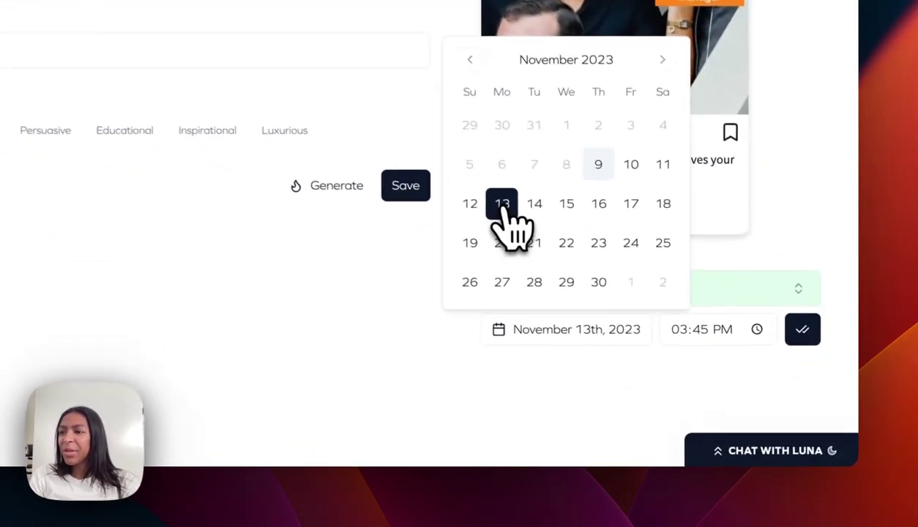
{"action": "left_click", "coordinate": [384, 355]}
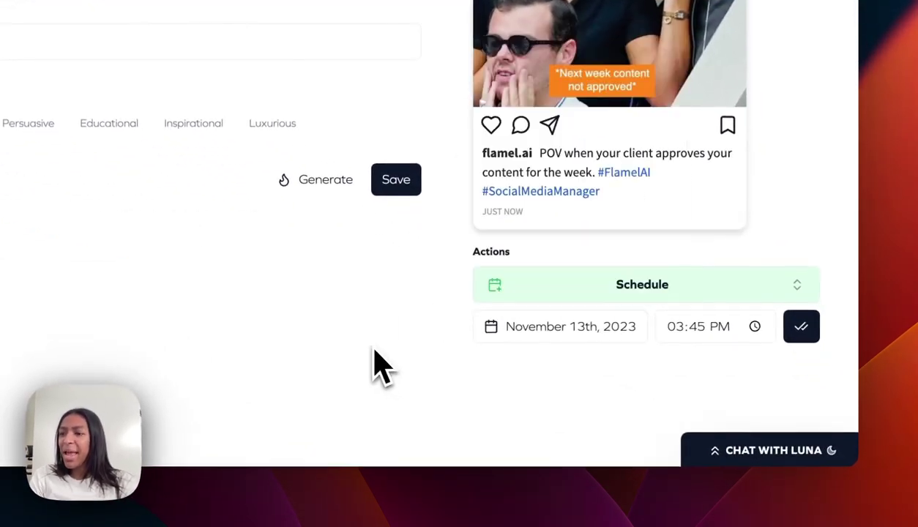
- Set the post's scheduled time to 09:00 AM and confirm the scheduling of the Instagram post
{"action": "left_click", "coordinate": [761, 331]}
{"action": "left_click", "coordinate": [754, 327]}
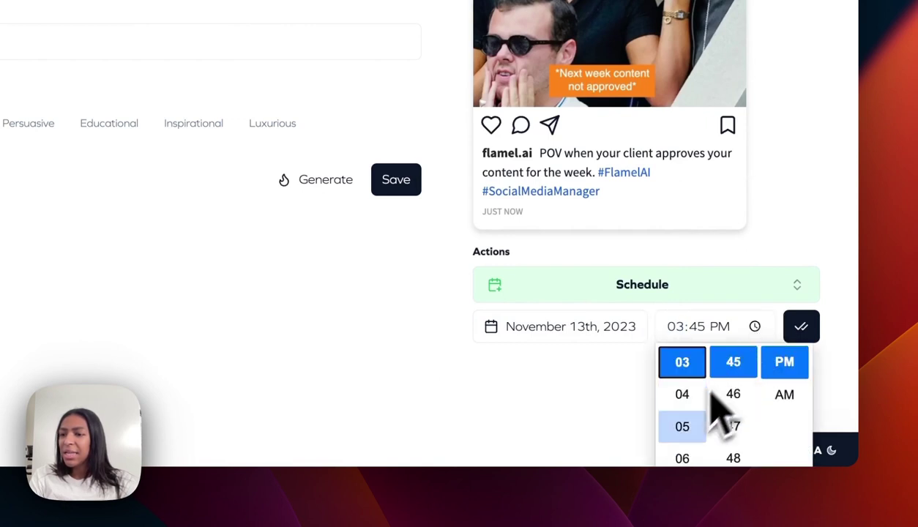
{"action": "scroll", "coordinate": [682, 434], "scroll_direction": "up", "scroll_amount": 5}
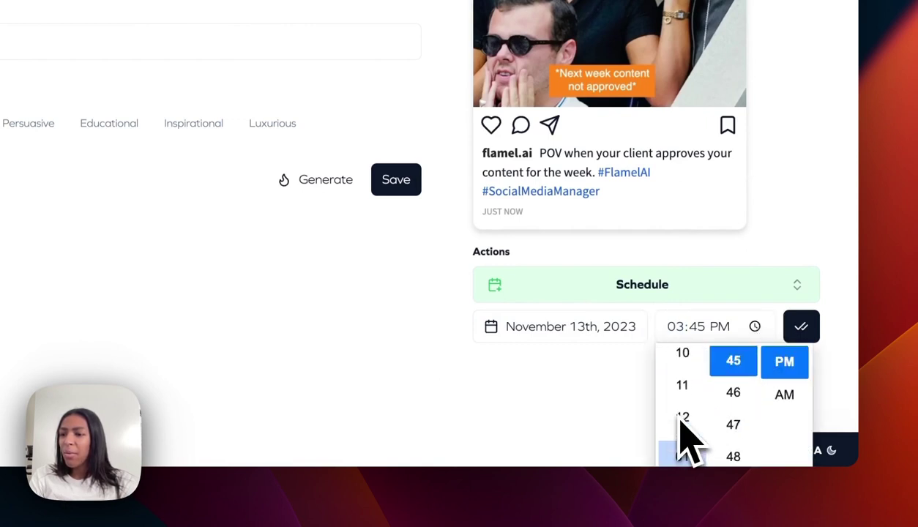
{"action": "scroll", "coordinate": [684, 431], "scroll_direction": "up", "scroll_amount": 3}
{"action": "left_click", "coordinate": [685, 410]}
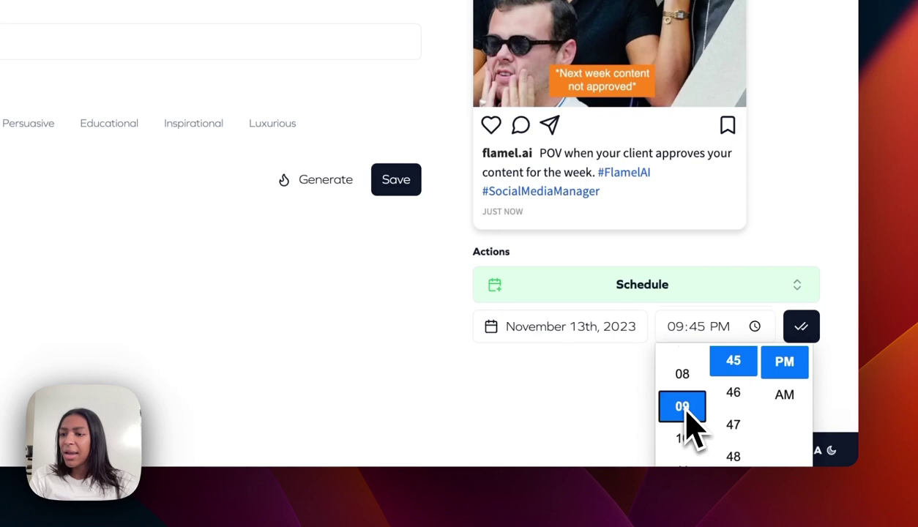
{"action": "scroll", "coordinate": [743, 455], "scroll_direction": "up", "scroll_amount": 4}
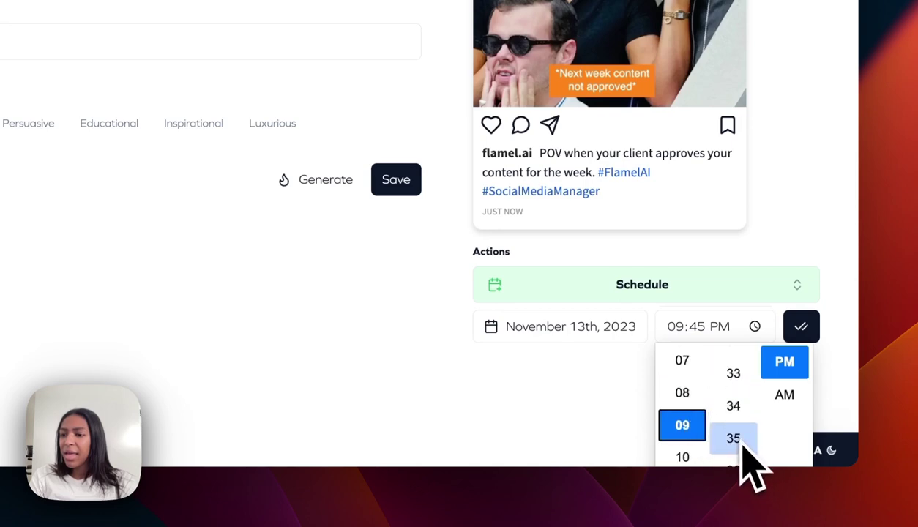
{"action": "scroll", "coordinate": [746, 461], "scroll_direction": "up", "scroll_amount": 8}
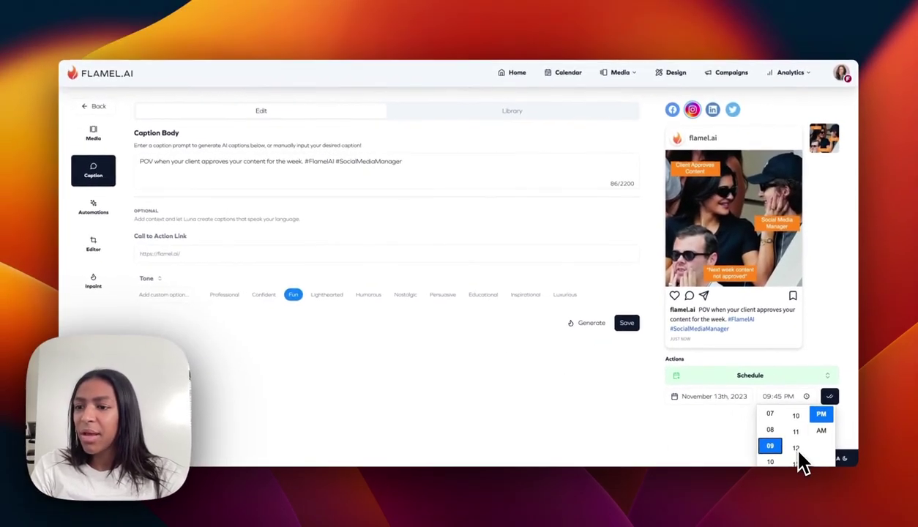
{"action": "scroll", "coordinate": [801, 461], "scroll_direction": "up", "scroll_amount": 2}
{"action": "scroll", "coordinate": [803, 461], "scroll_direction": "up", "scroll_amount": 2}
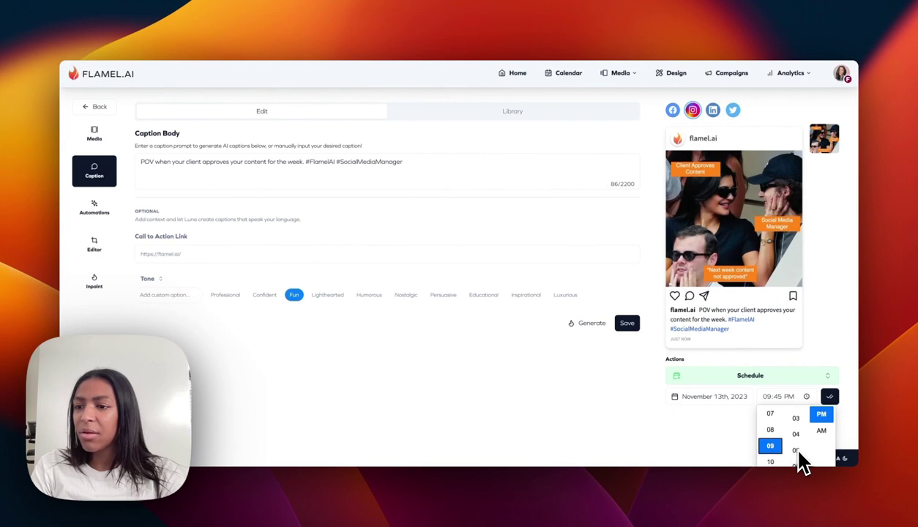
{"action": "scroll", "coordinate": [803, 461], "scroll_direction": "up", "scroll_amount": 2}
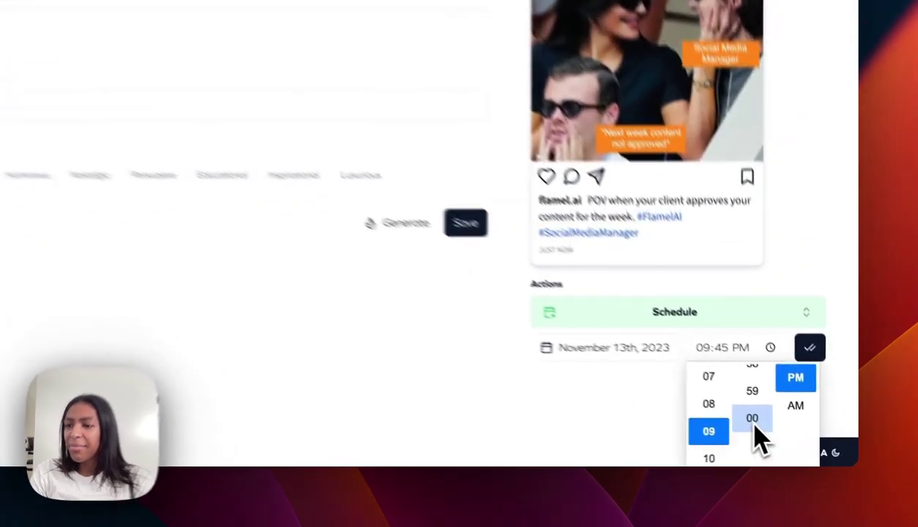
{"action": "left_click", "coordinate": [795, 445]}
{"action": "left_click", "coordinate": [786, 395]}
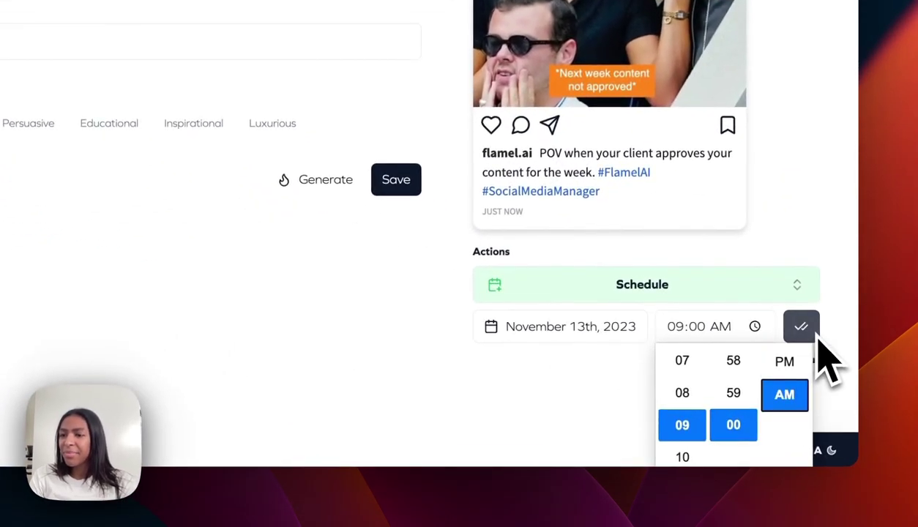
{"action": "left_click", "coordinate": [682, 382]}
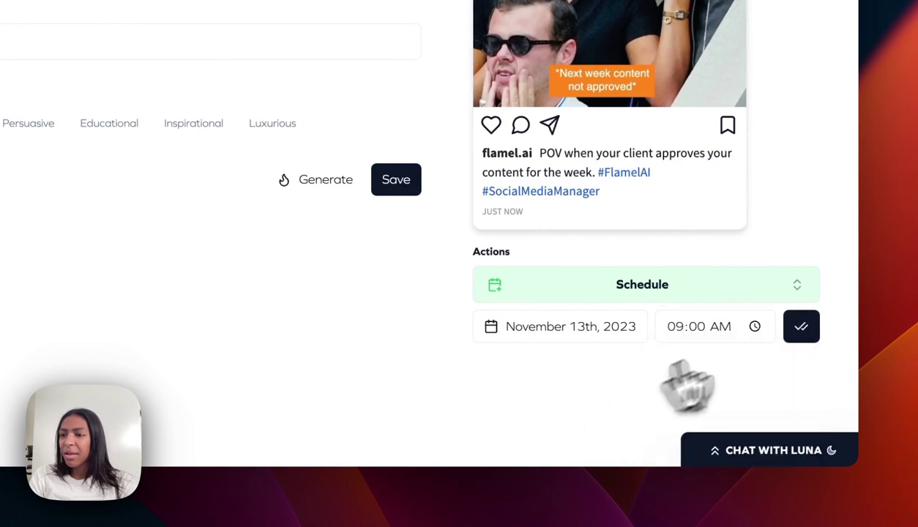
{"action": "left_click", "coordinate": [811, 328]}
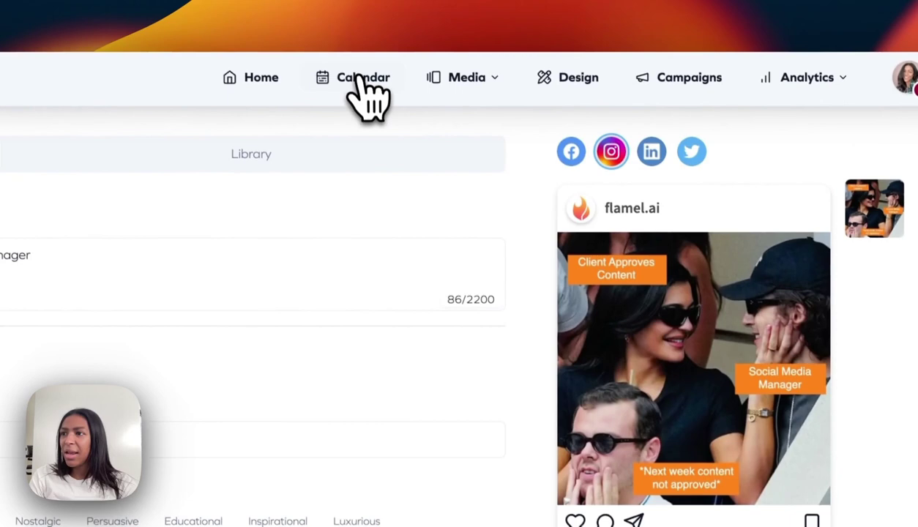
- Go to next week in the content calendar and open the meme post scheduled on Monday, November 13
{"action": "left_click", "coordinate": [362, 78]}
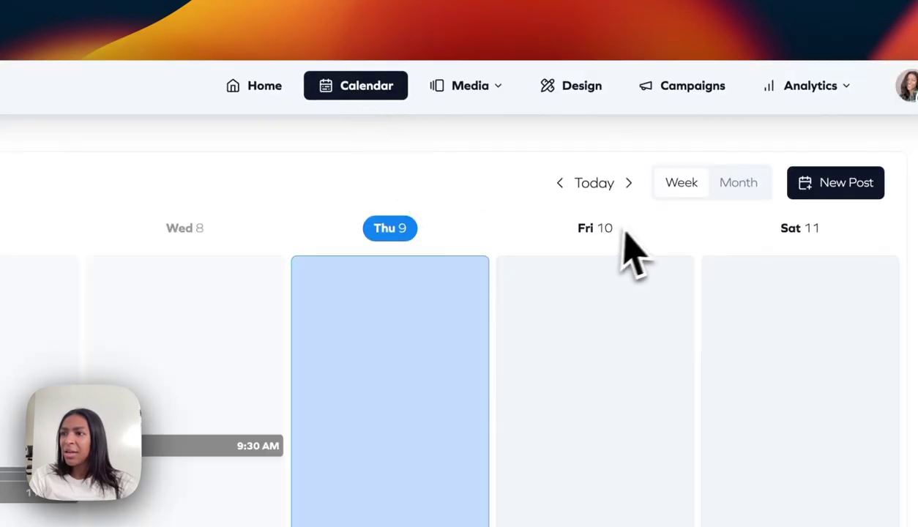
{"action": "left_click", "coordinate": [628, 183]}
{"action": "left_click_drag", "start_coordinate": [256, 443], "coordinate": [0, 406]}
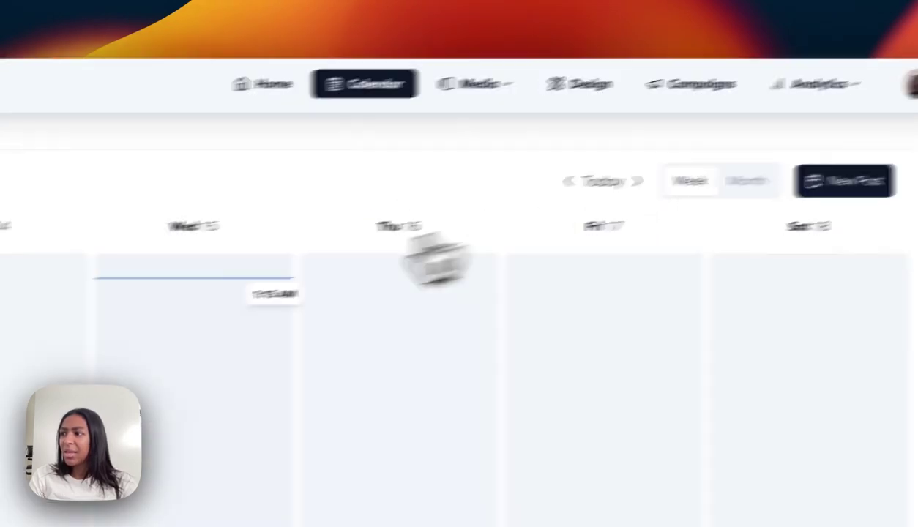
{"action": "left_click_drag", "start_coordinate": [348, 319], "coordinate": [333, 329]}
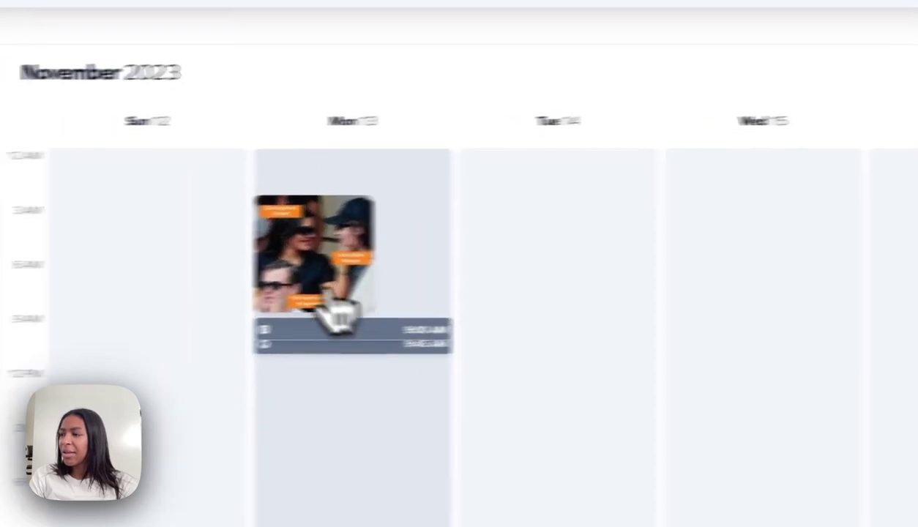
{"action": "left_click", "coordinate": [322, 322]}
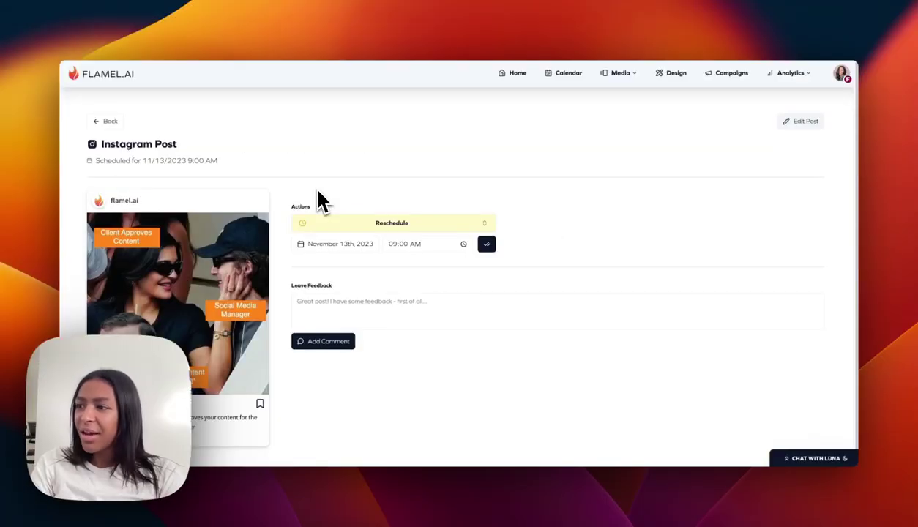